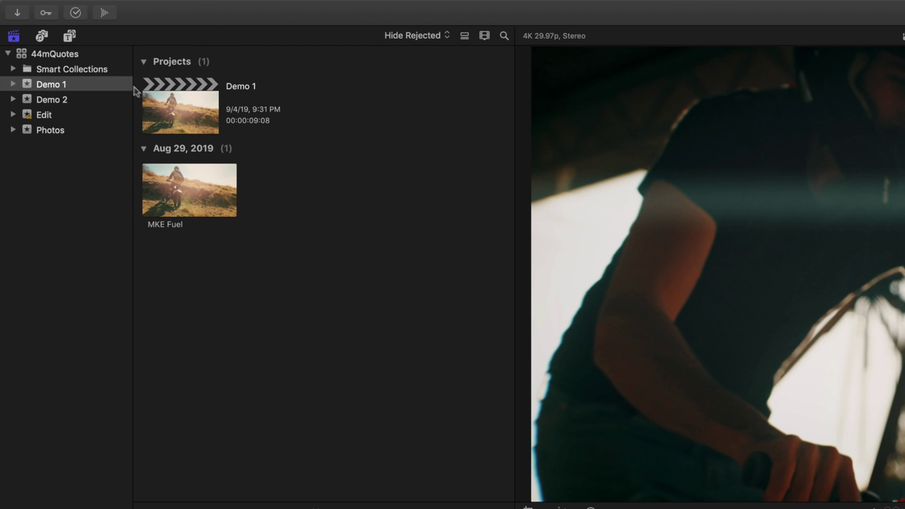
# Preview mQuotes titles 16, 17, 18 and 26, then add mQuote_26 above the MKE Fuel clip.
pyautogui.click(70, 36)
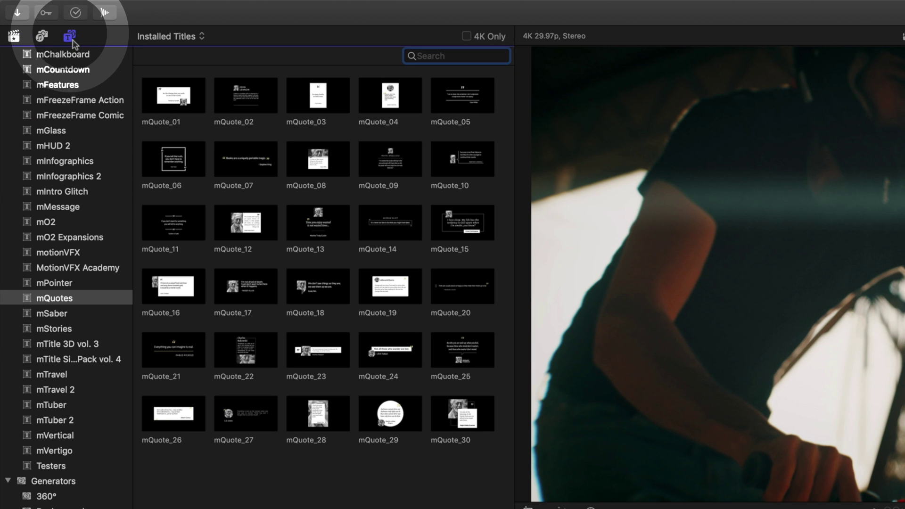
pyautogui.click(88, 299)
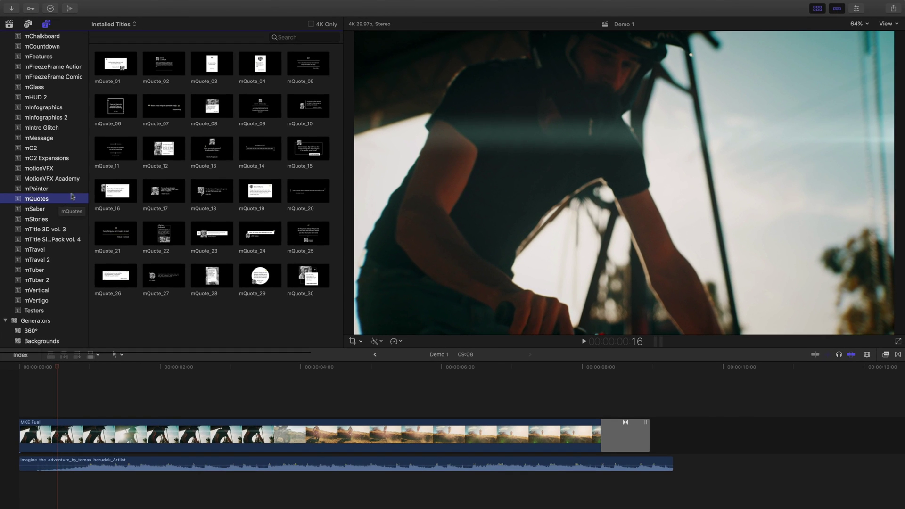
pyautogui.moveTo(158, 288)
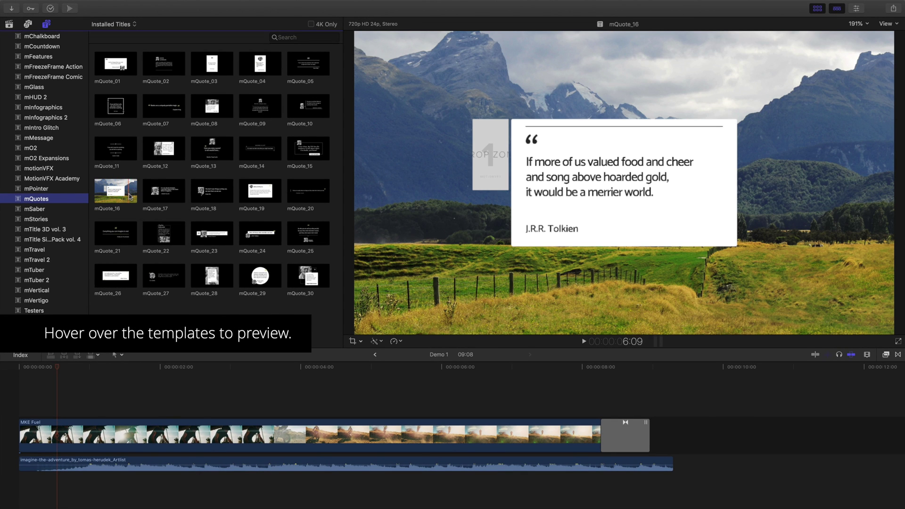
pyautogui.moveTo(152, 197)
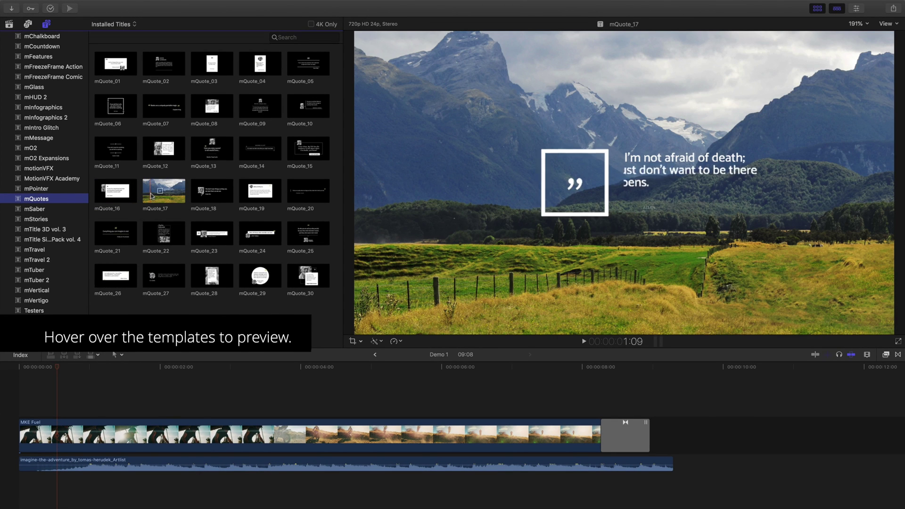
pyautogui.moveTo(197, 195)
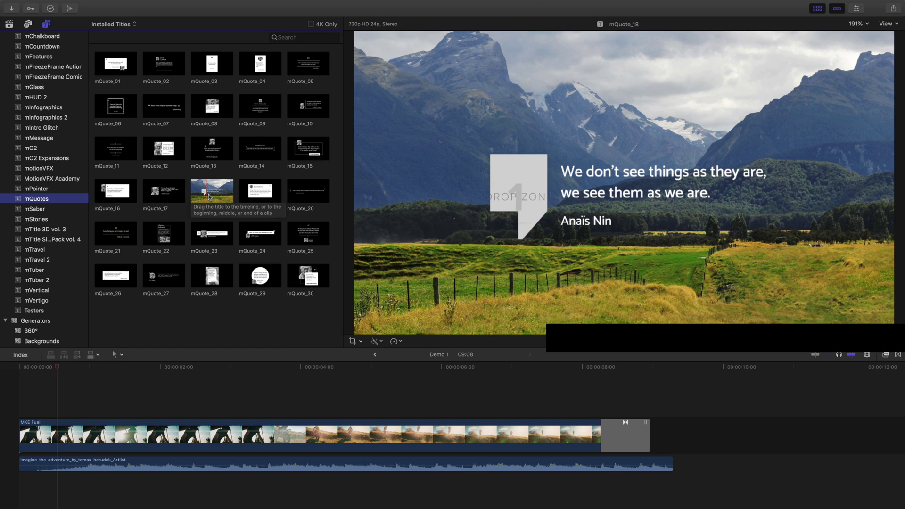
pyautogui.moveTo(119, 273)
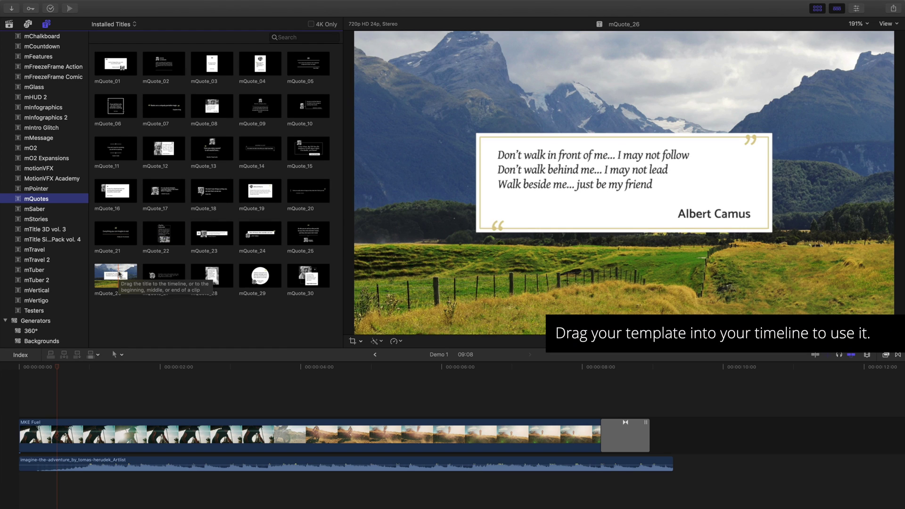
pyautogui.moveTo(119, 274); pyautogui.dragTo(53, 401)
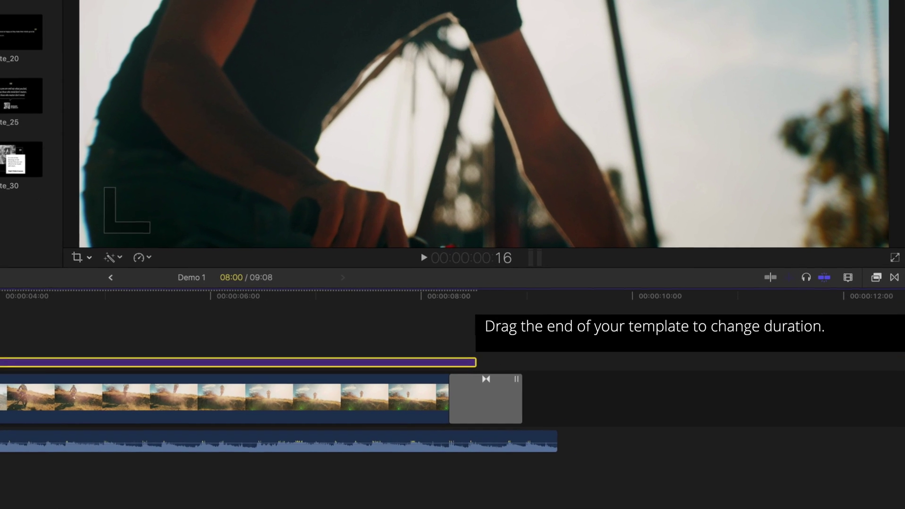
# Trim the mQuote_26 title to end at 07:10 and play it back to check.
pyautogui.moveTo(474, 361); pyautogui.dragTo(403, 363)
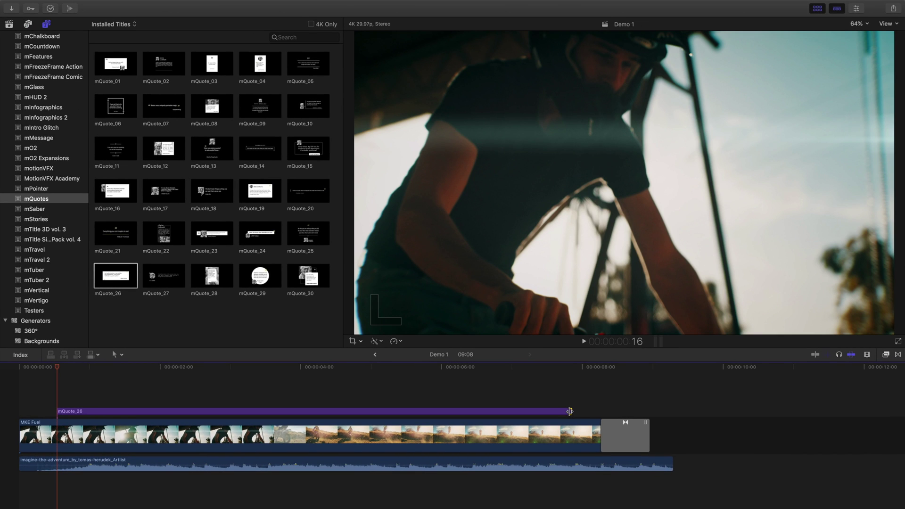
pyautogui.press('space')
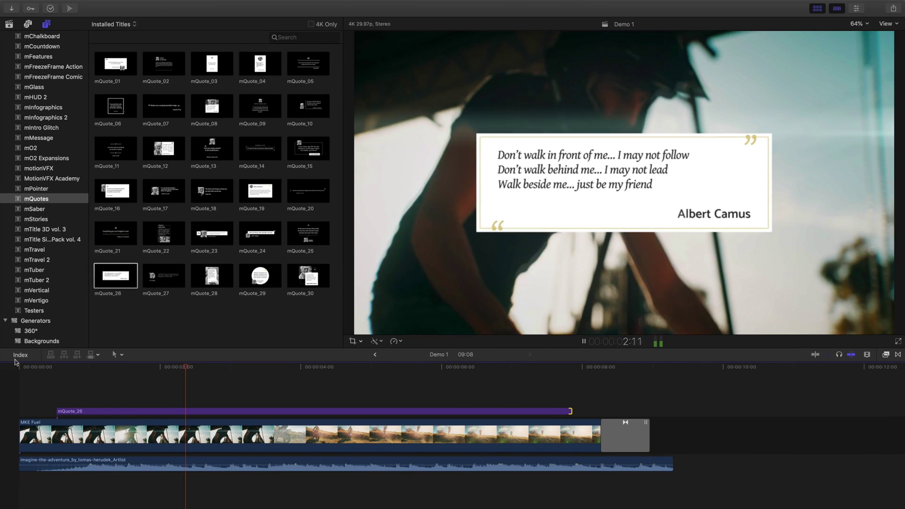
pyautogui.press('space')
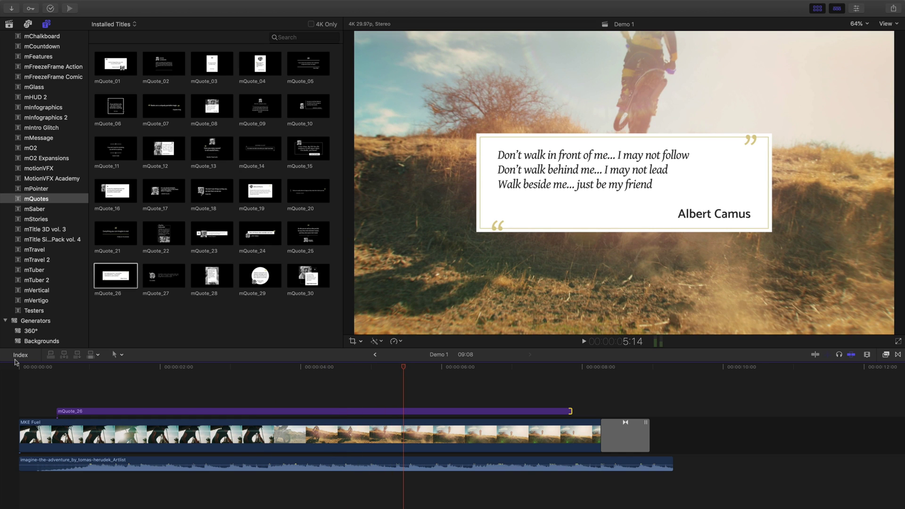
# Try moving and rotating the mQuote_26 quote card, then undo the change.
pyautogui.click(353, 412)
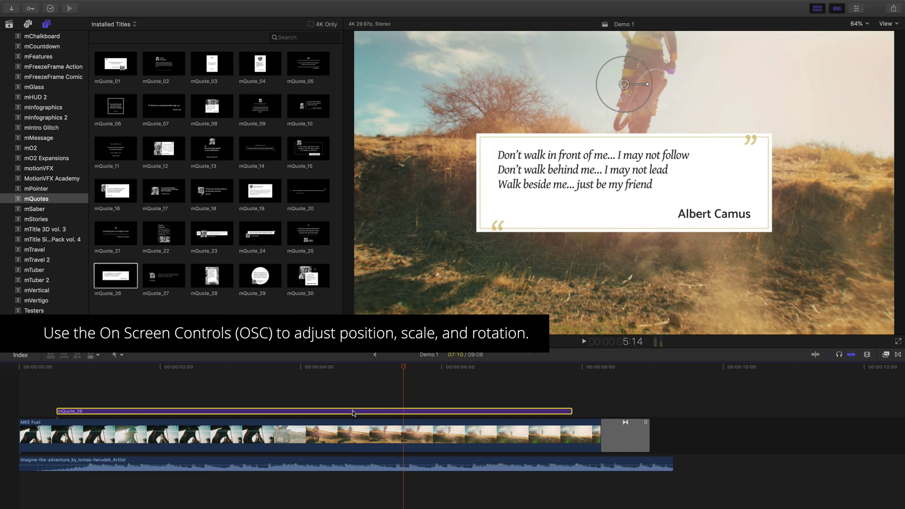
pyautogui.moveTo(626, 86)
pyautogui.mouseDown()
pyautogui.moveTo(637, 73)
pyautogui.moveTo(641, 86)
pyautogui.mouseUp()
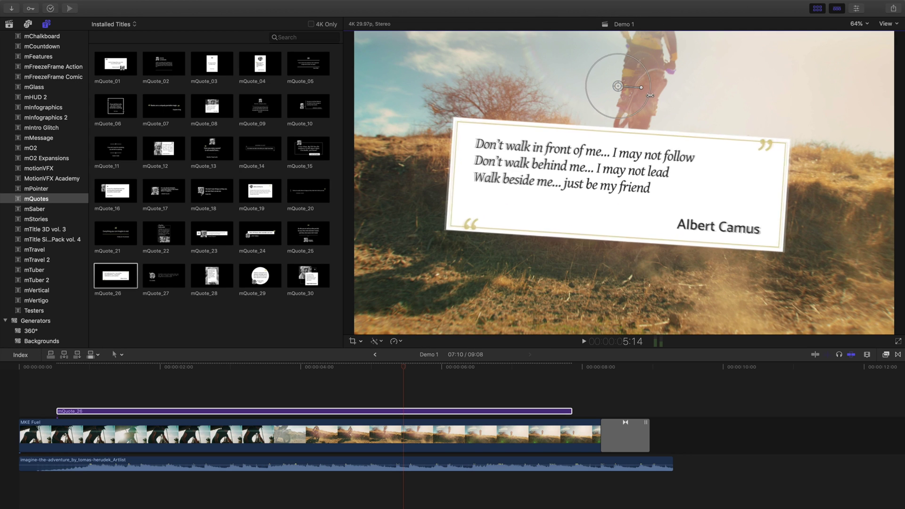
pyautogui.press('super+z')
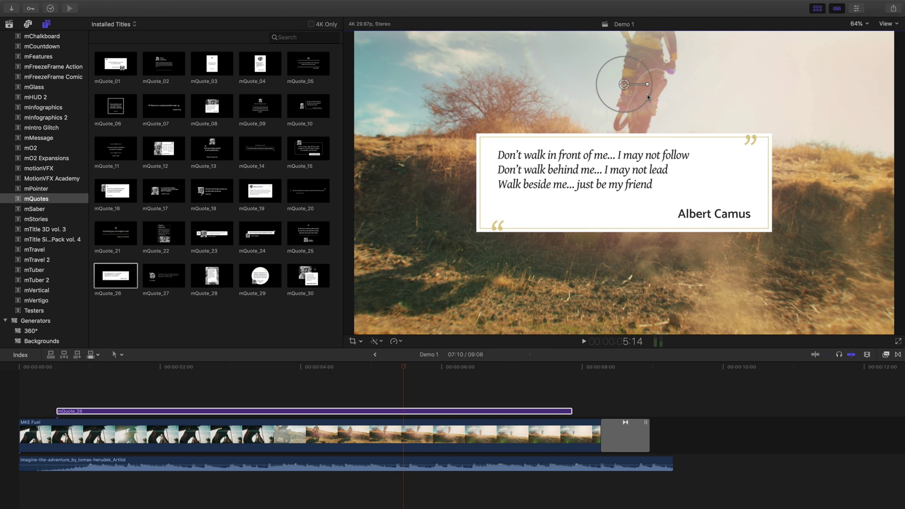
# Replace the quote with 'Nowhere in history has being average or normal won any trophy worthy of having' and enter a new author name.
pyautogui.doubleClick(493, 156)
pyautogui.write('Nowhere in history has b')
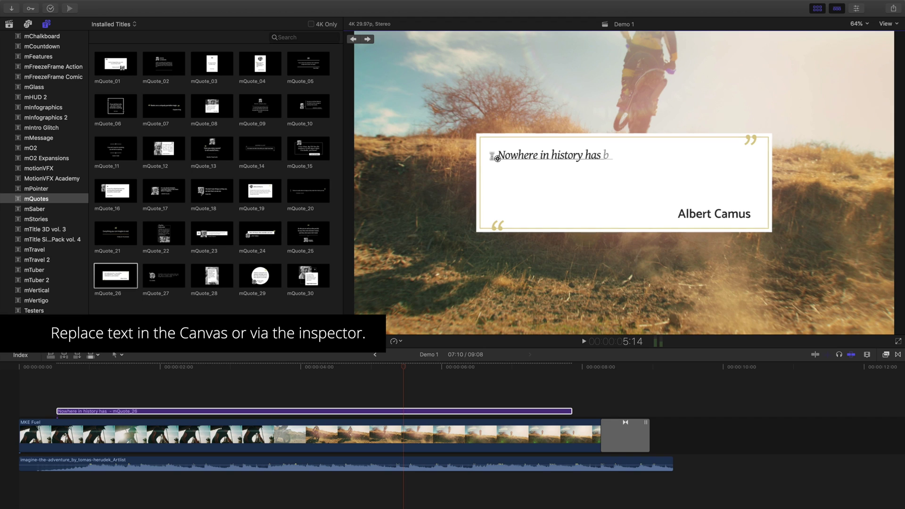
pyautogui.write('eing average or normal won any trop')
pyautogui.write('hy worthy of')
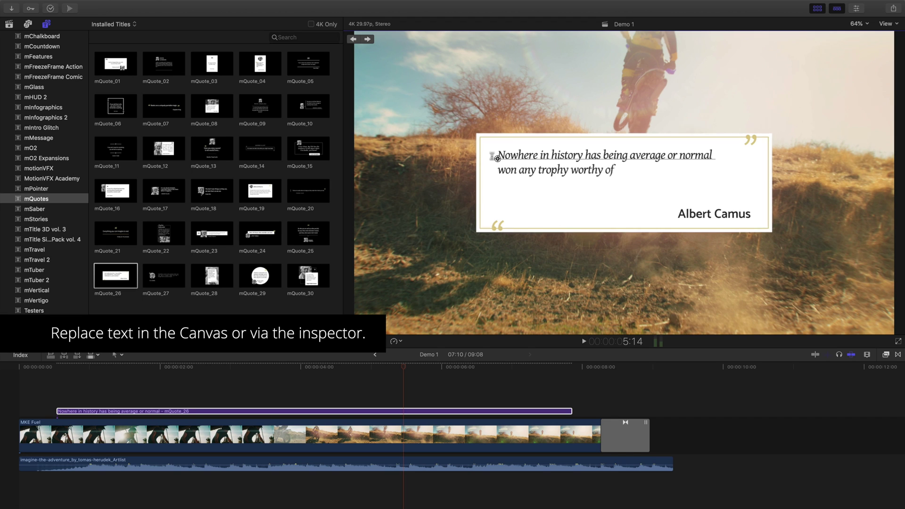
pyautogui.write(' having')
pyautogui.doubleClick(677, 211)
pyautogui.write('S. Luberda II')
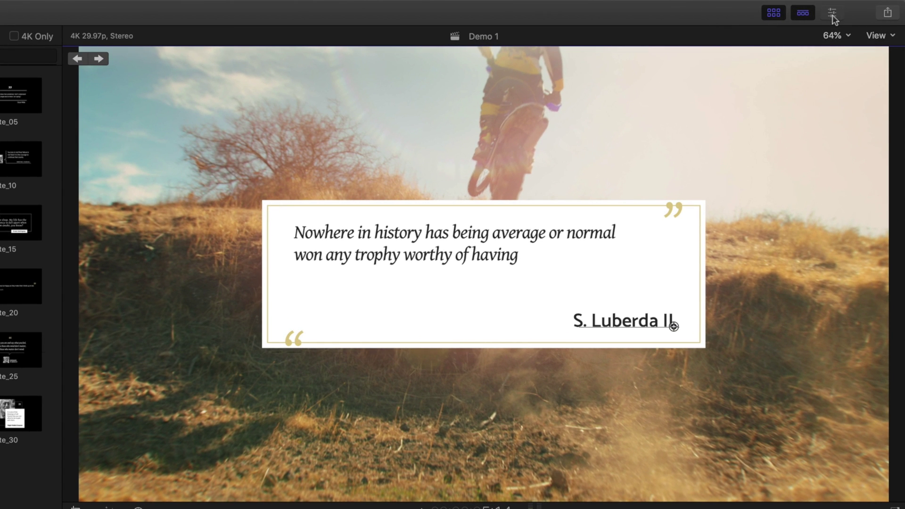
pyautogui.click(833, 15)
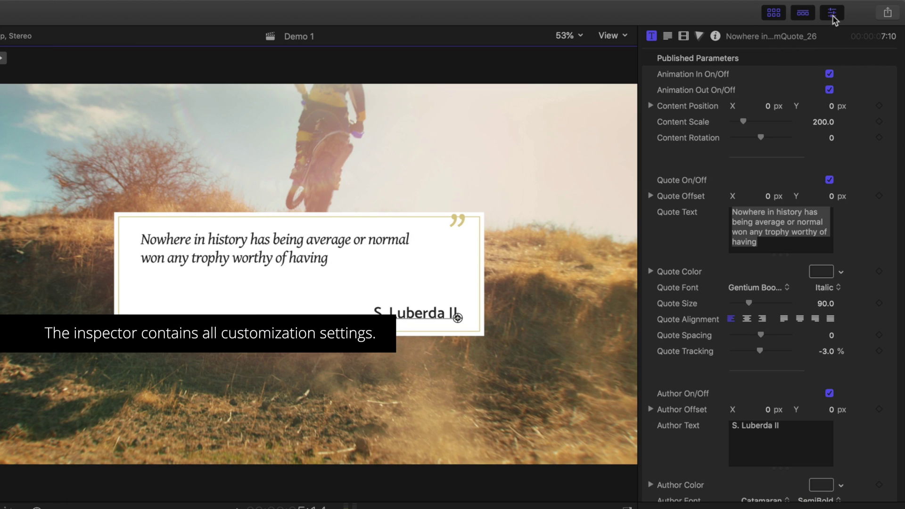
# Show the title's Text parameters in the inspector at full height.
pyautogui.click(652, 36)
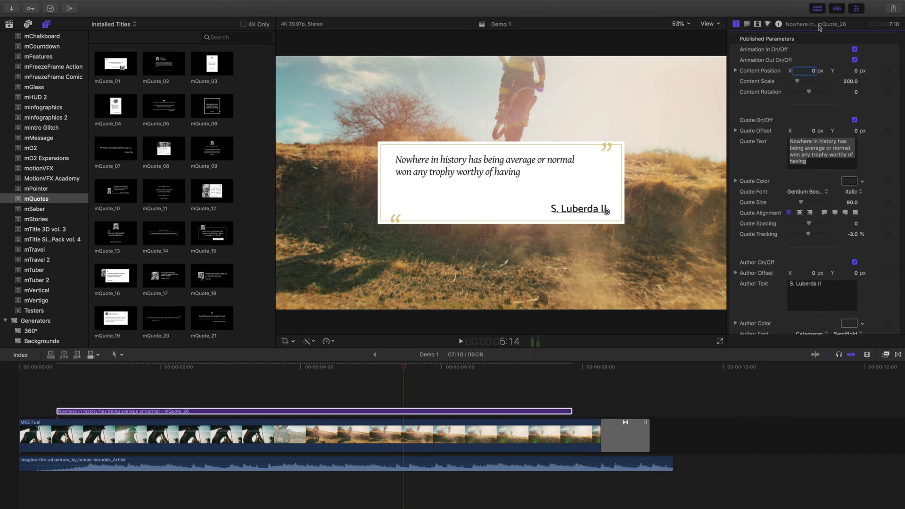
pyautogui.doubleClick(819, 27)
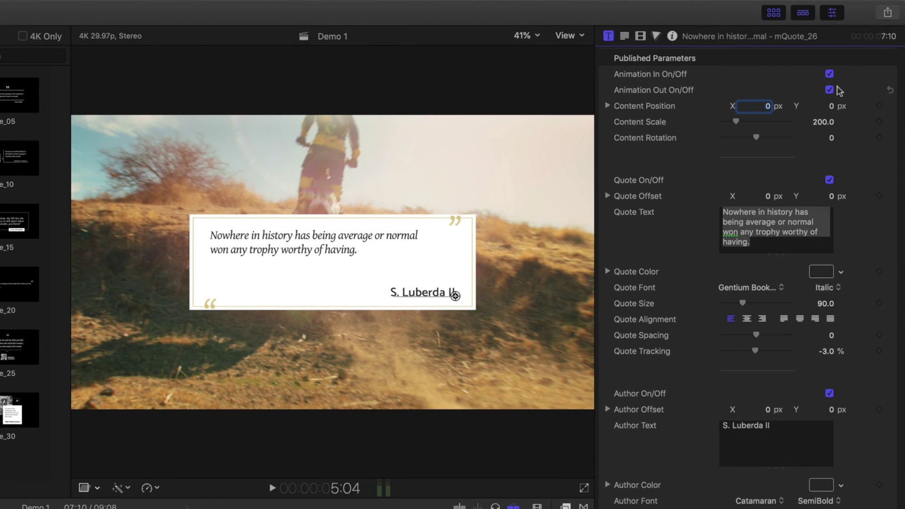
# Test and reset the card's position and scale, then set the quote to size 106, spacing 34.
pyautogui.moveTo(770, 108); pyautogui.dragTo(830, 109)
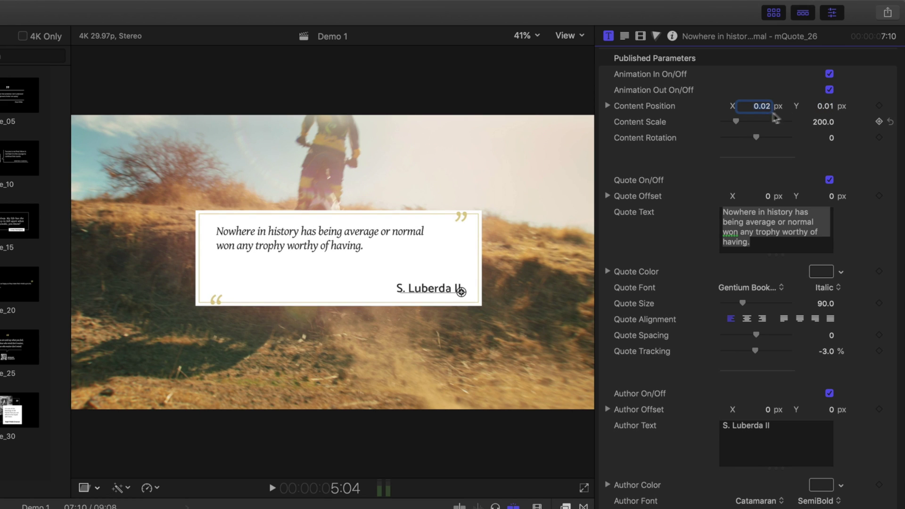
pyautogui.moveTo(739, 121)
pyautogui.mouseDown()
pyautogui.moveTo(764, 137)
pyautogui.moveTo(739, 126)
pyautogui.mouseUp()
pyautogui.click(890, 121)
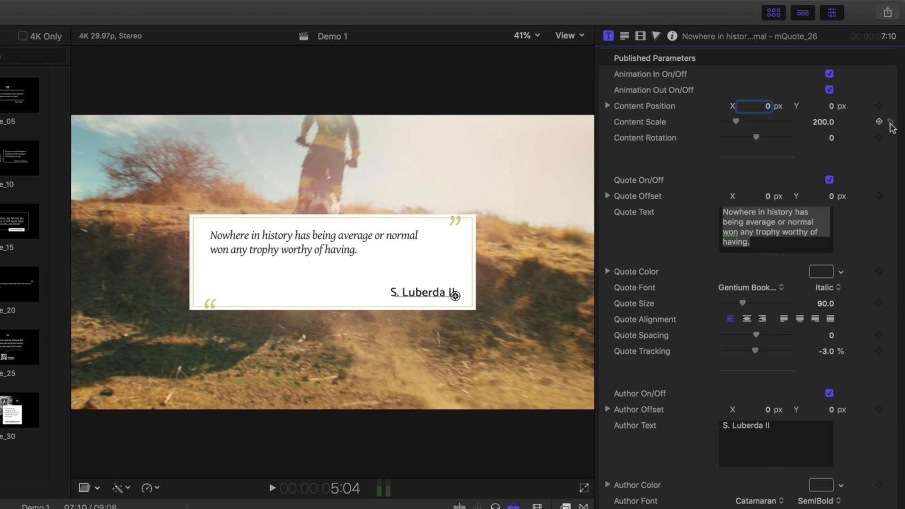
pyautogui.moveTo(744, 306); pyautogui.dragTo(765, 334)
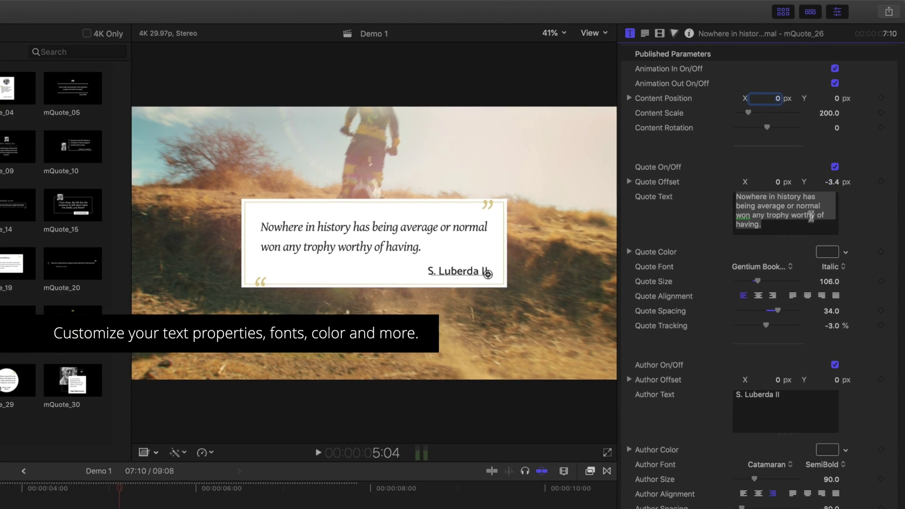
# Set the quote font to Helvetica Neue and fix the line break before 'won'.
pyautogui.click(782, 288)
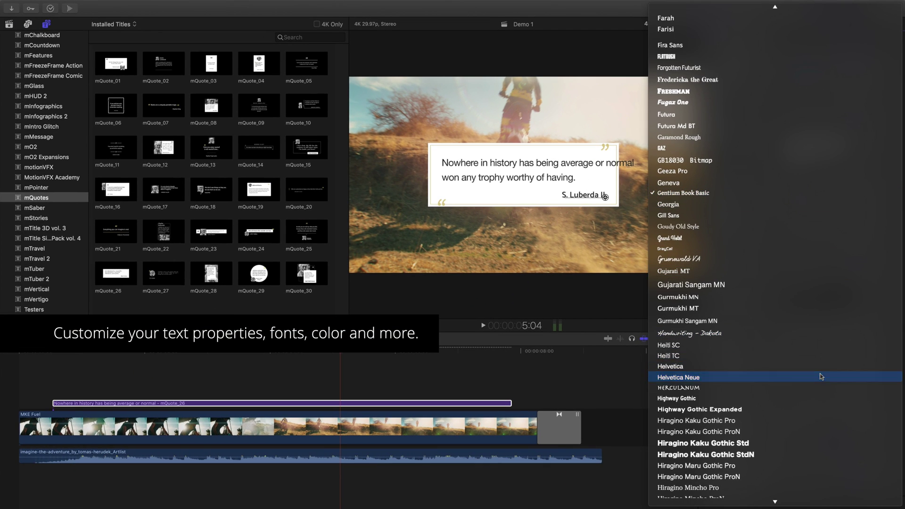
pyautogui.click(818, 384)
pyautogui.click(826, 148)
pyautogui.press('Return')
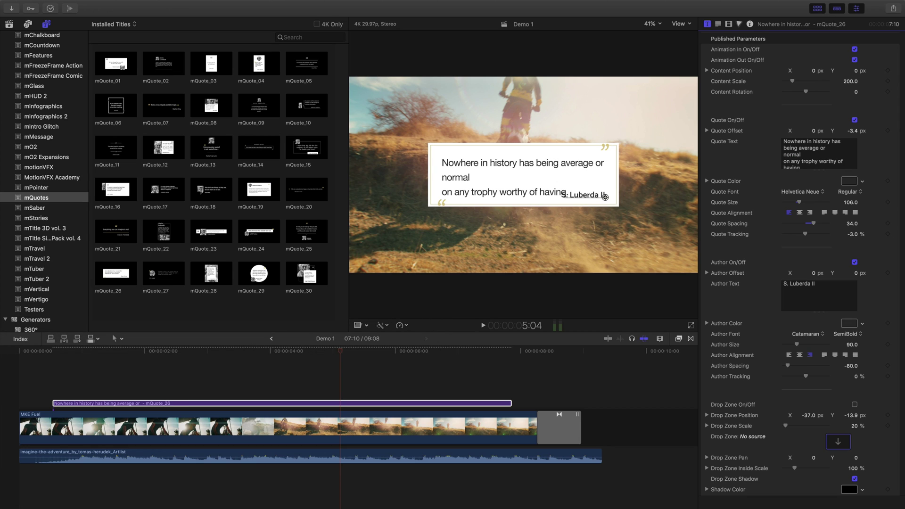
pyautogui.write('w')
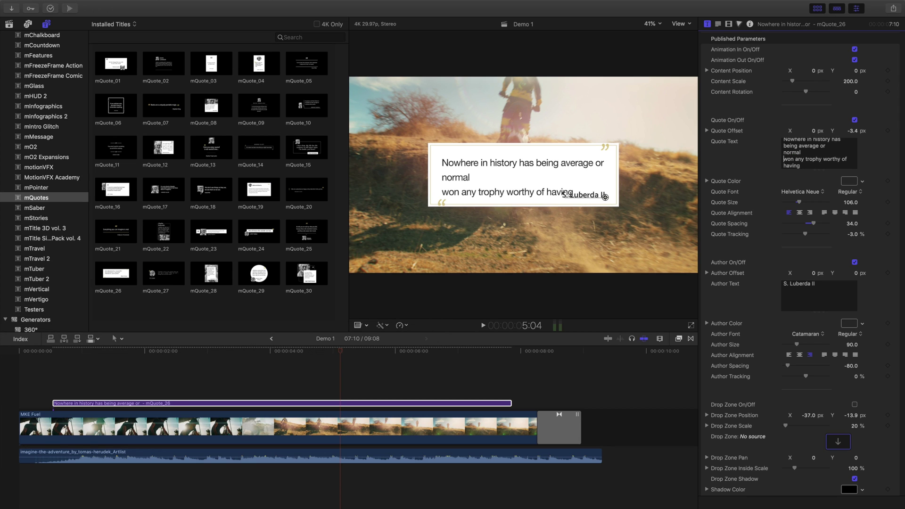
pyautogui.press('BackSpace')
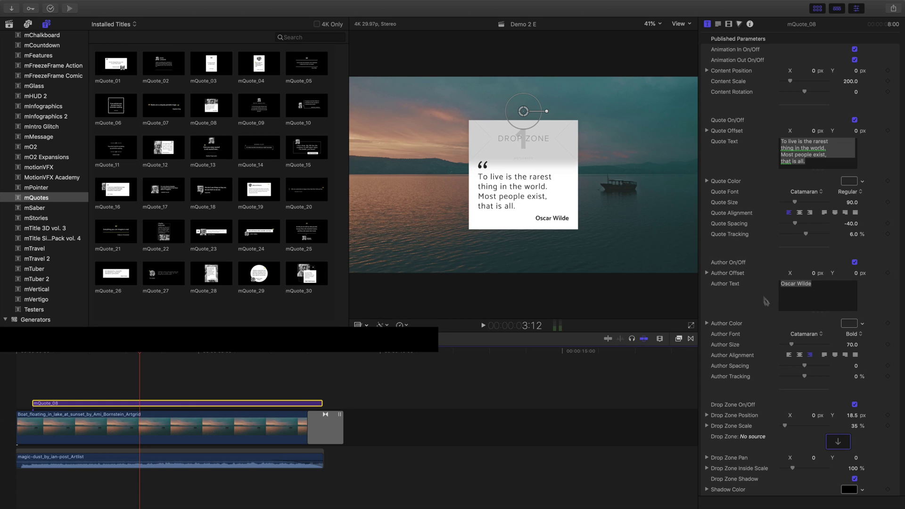
# Pick a portrait from the Photos library as the mQuote_08 drop zone's source.
pyautogui.scroll(-5, 813, 438)
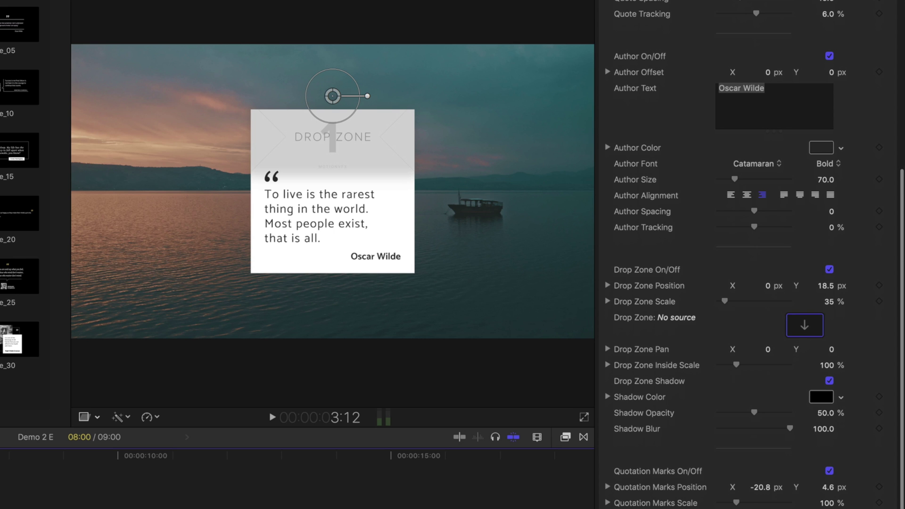
pyautogui.click(807, 325)
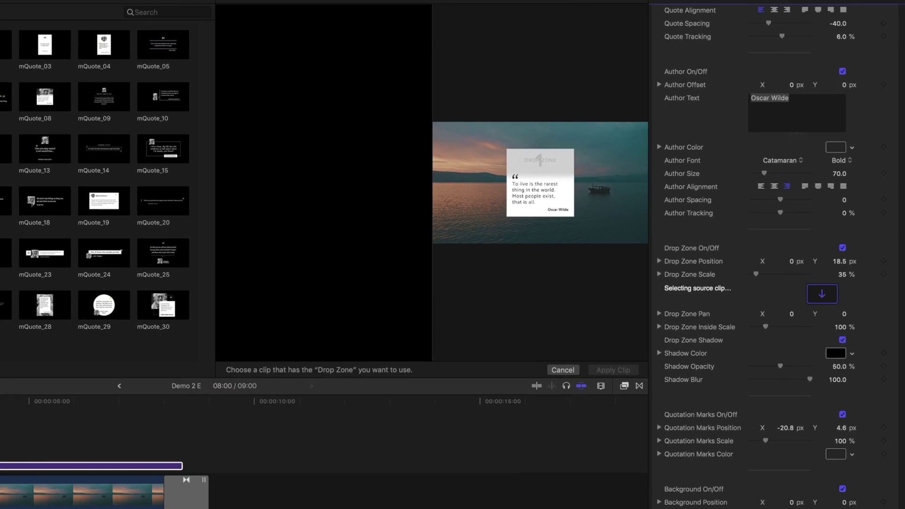
pyautogui.click(9, 24)
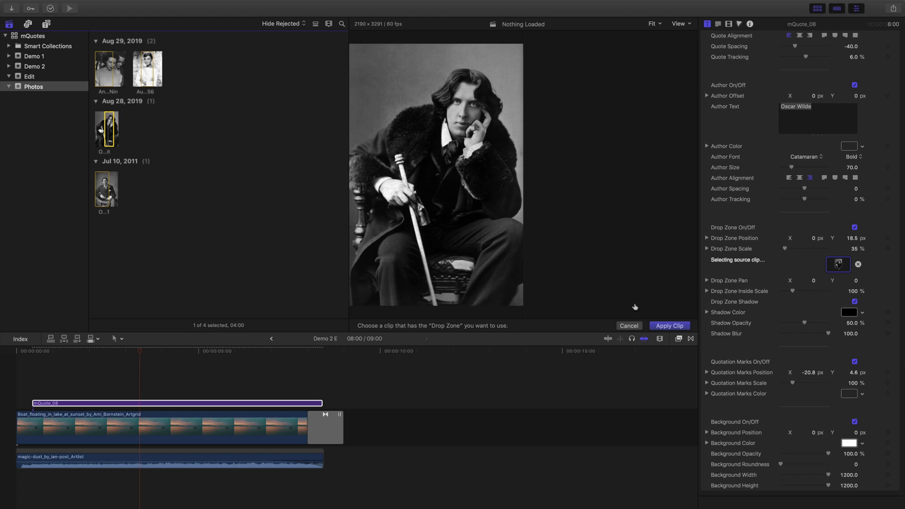
# Apply the Oscar Wilde portrait to the drop zone, scale it to 49% and pan it to Y -72.3.
pyautogui.click(659, 326)
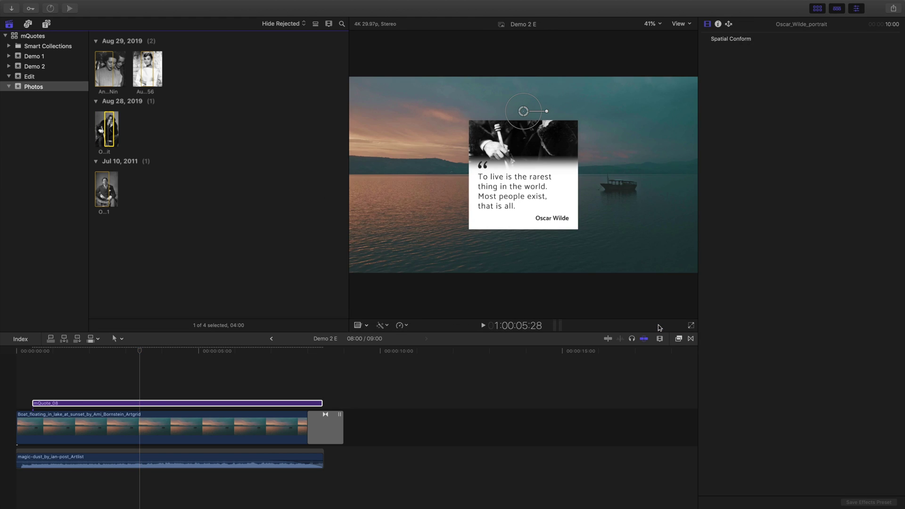
pyautogui.click(136, 404)
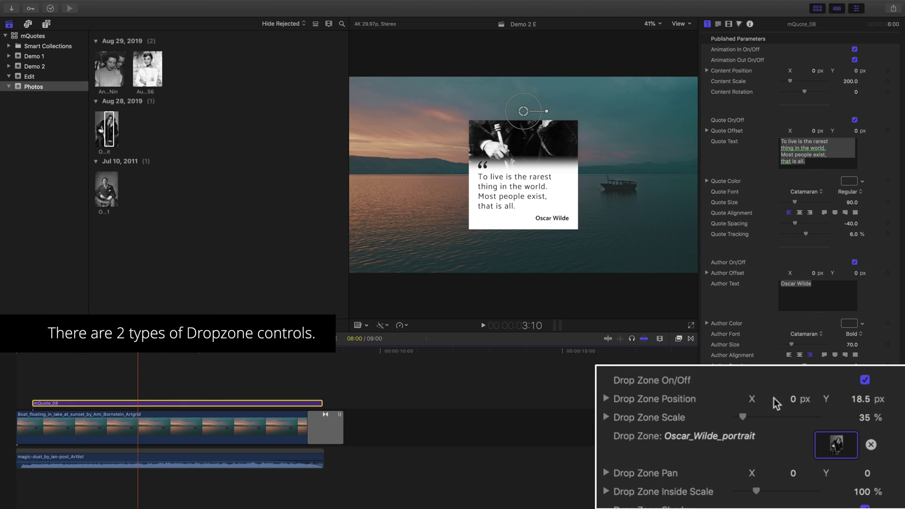
pyautogui.moveTo(794, 403); pyautogui.dragTo(746, 420)
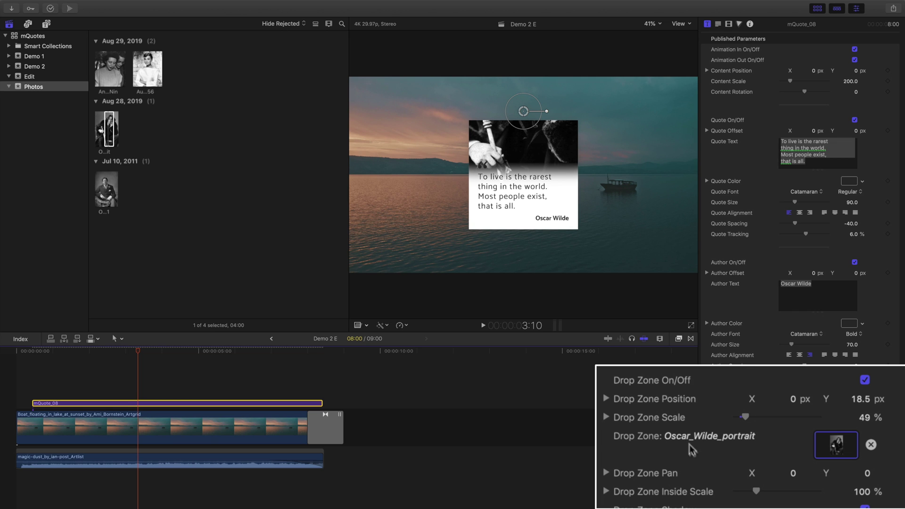
pyautogui.moveTo(868, 476); pyautogui.dragTo(868, 491)
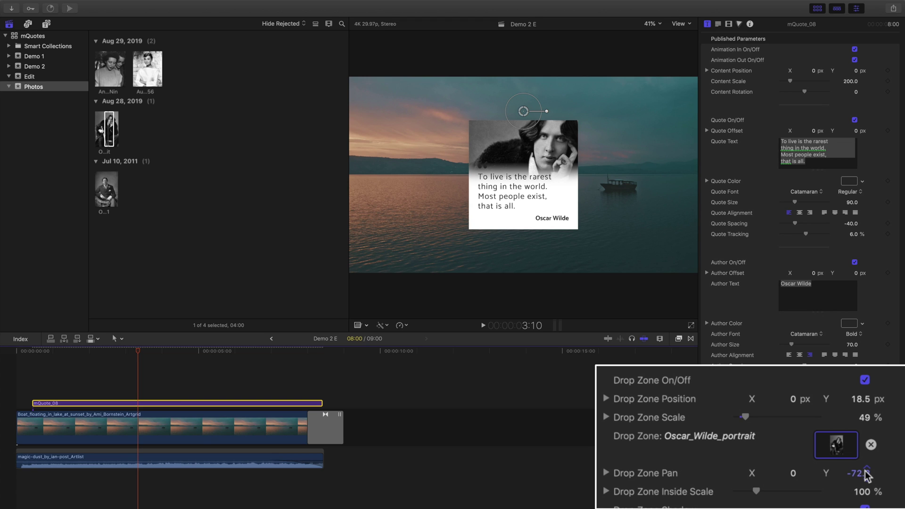
pyautogui.click(849, 446)
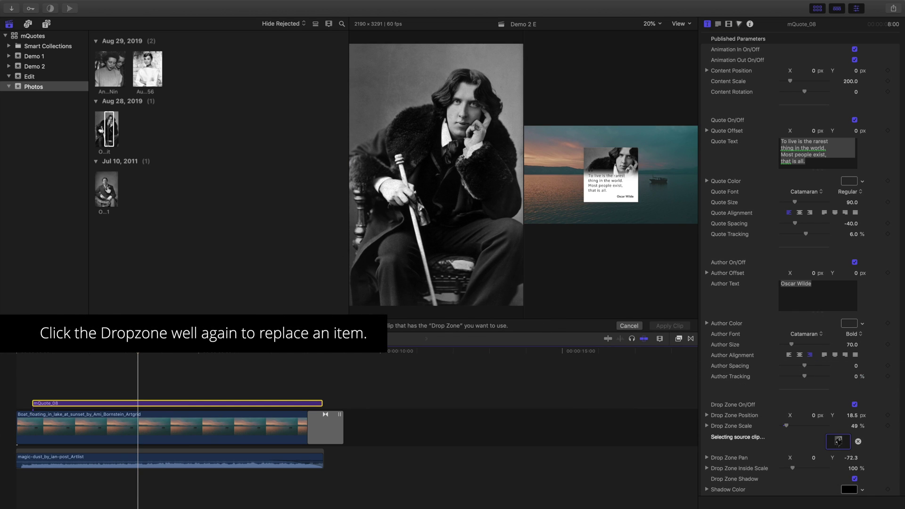
# Swap in the seated Oscar Wilde photo and reframe it at 69% inside scale.
pyautogui.click(106, 189)
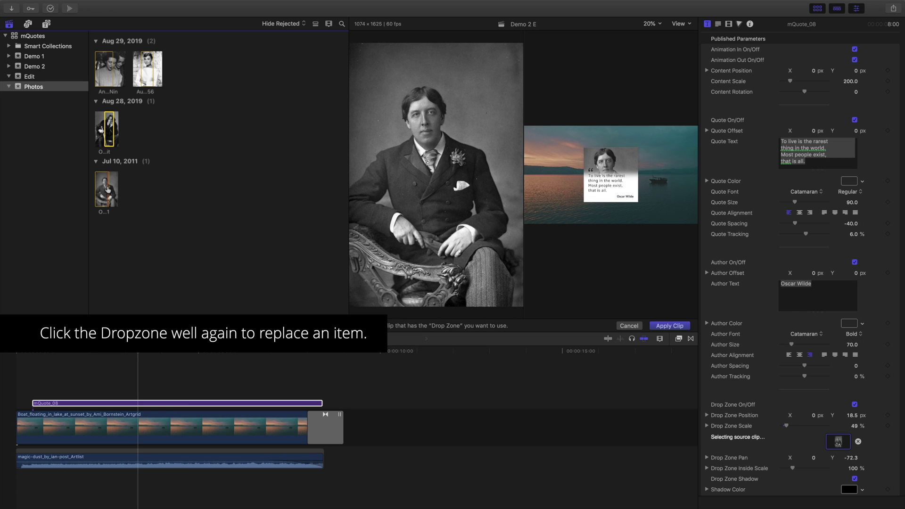
pyautogui.click(669, 326)
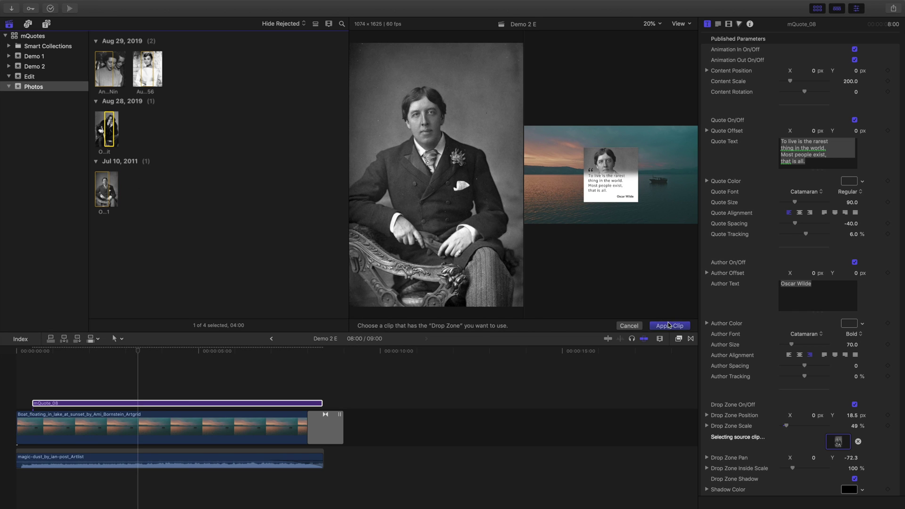
pyautogui.moveTo(855, 469); pyautogui.dragTo(853, 461)
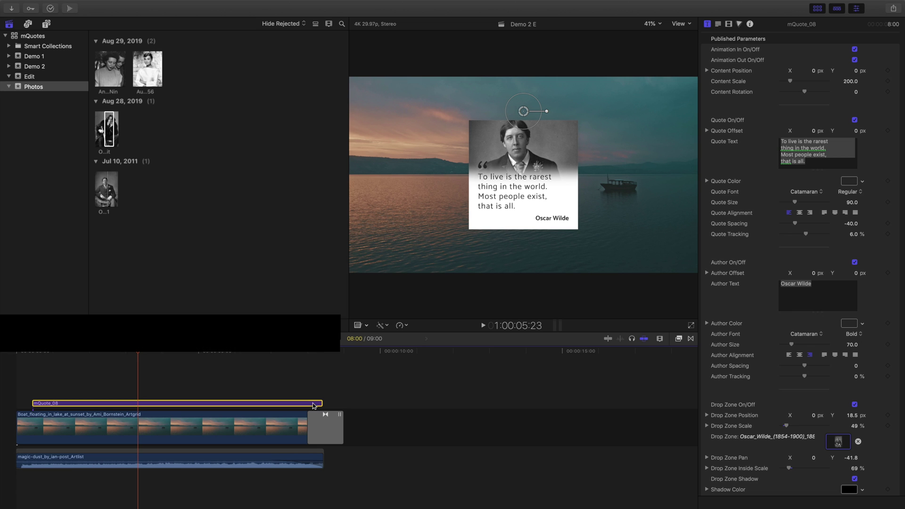
pyautogui.press('Delete')
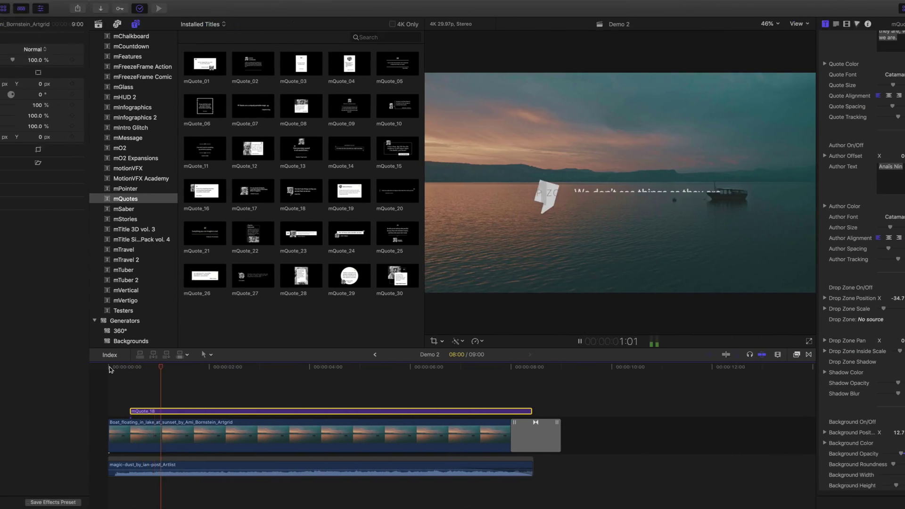
# Give the mQuote_18 quote a black, 100% opaque background with roundness 50 and disable the drop zone.
pyautogui.press('space')
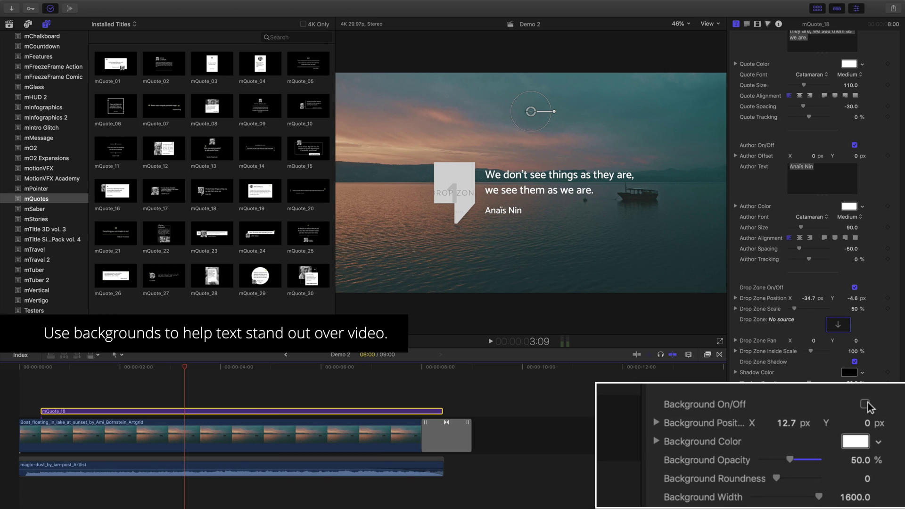
pyautogui.click(856, 421)
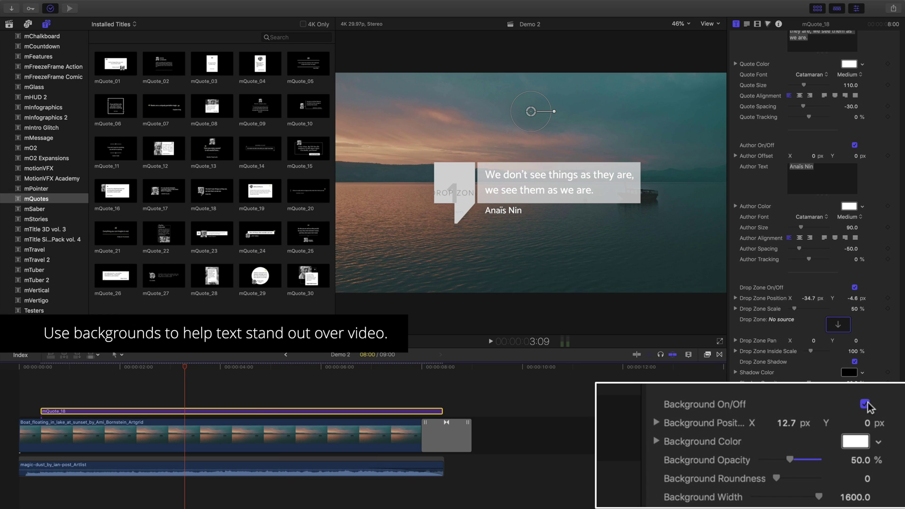
pyautogui.click(859, 442)
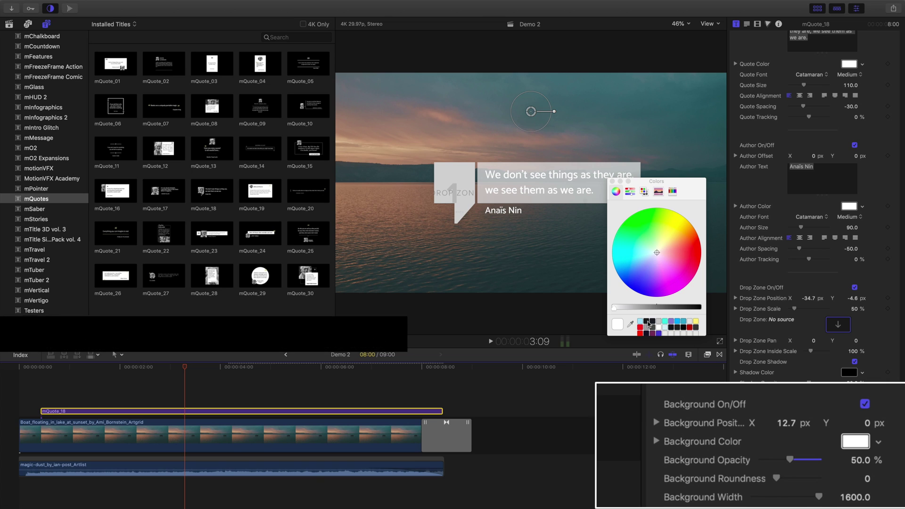
pyautogui.click(647, 322)
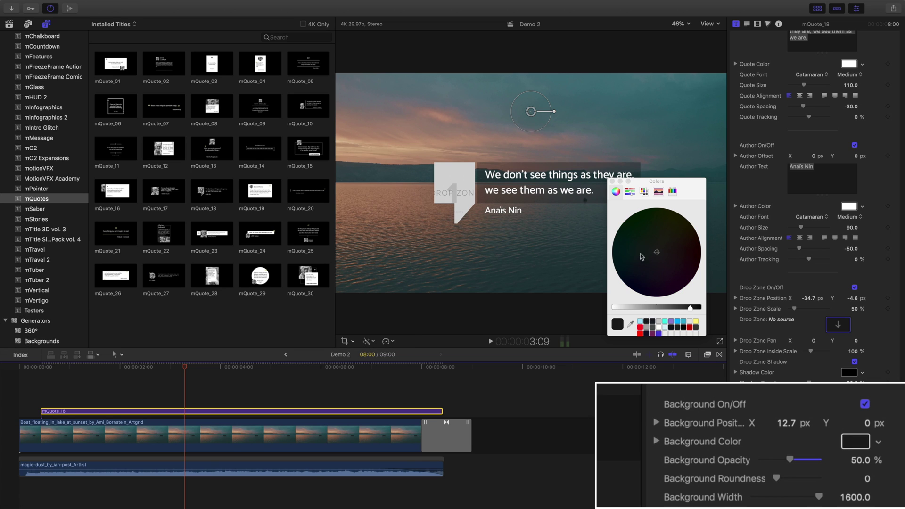
pyautogui.click(612, 181)
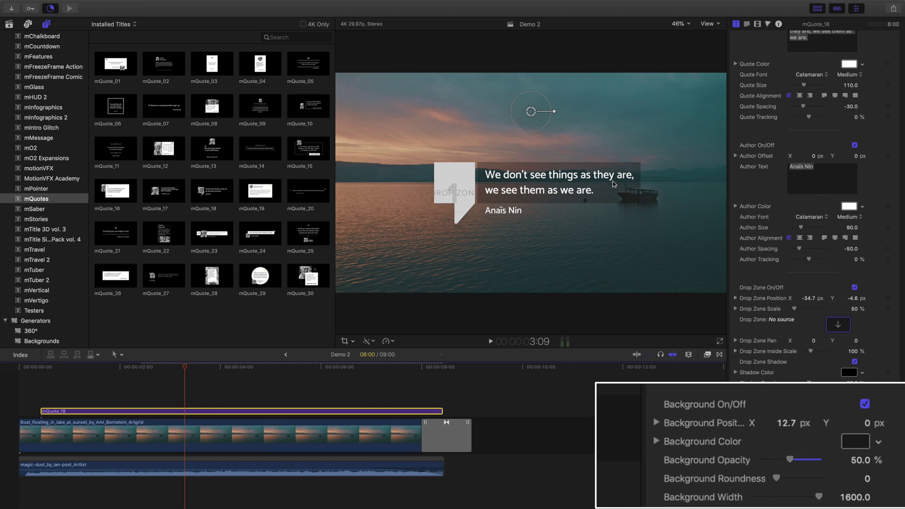
pyautogui.moveTo(790, 461); pyautogui.dragTo(824, 479)
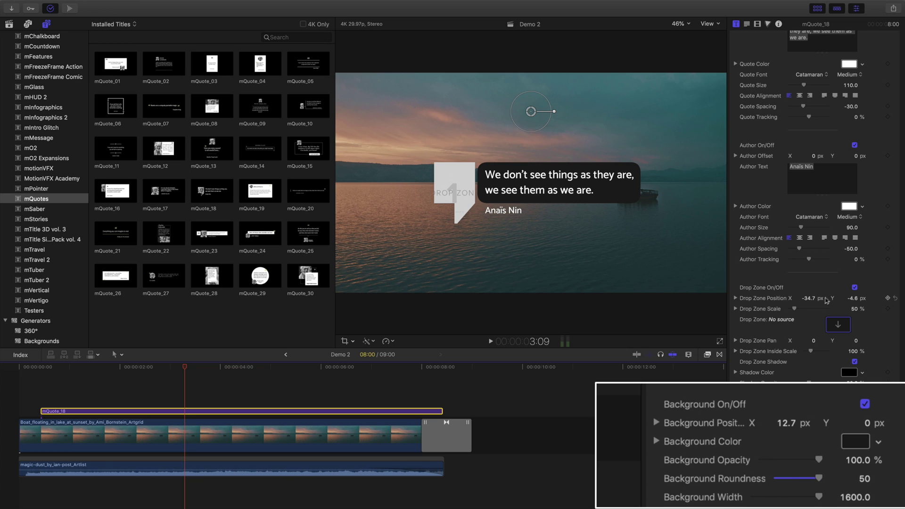
pyautogui.click(854, 287)
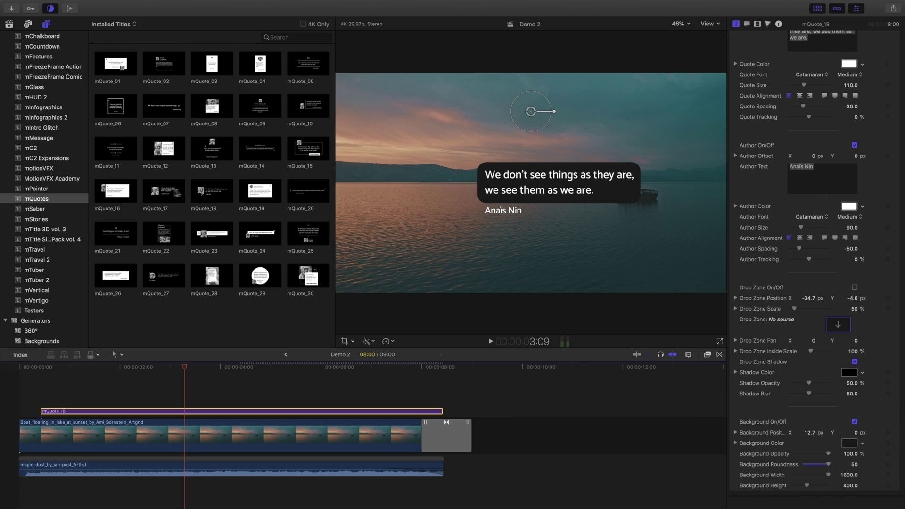
# Add mQuote_17 above mQuote_18 and switch off its author and quote text.
pyautogui.moveTo(174, 194); pyautogui.dragTo(43, 395)
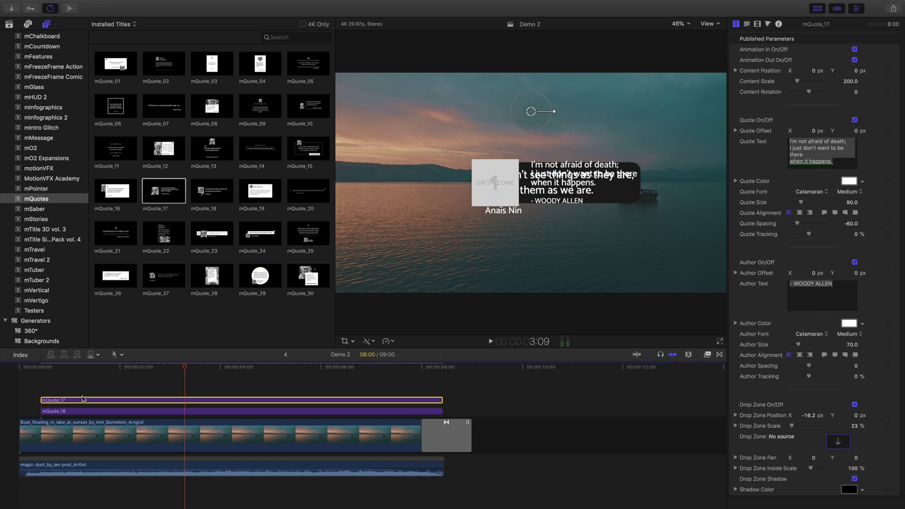
pyautogui.click(86, 412)
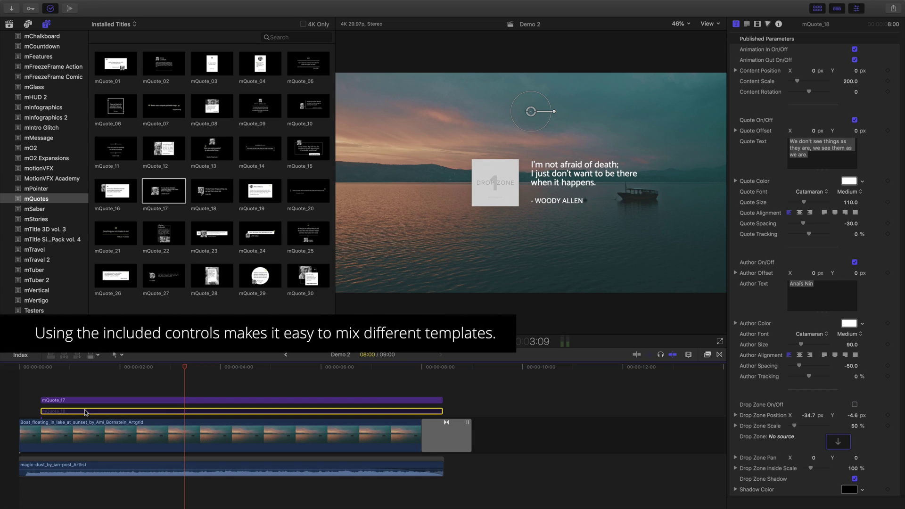
pyautogui.click(93, 402)
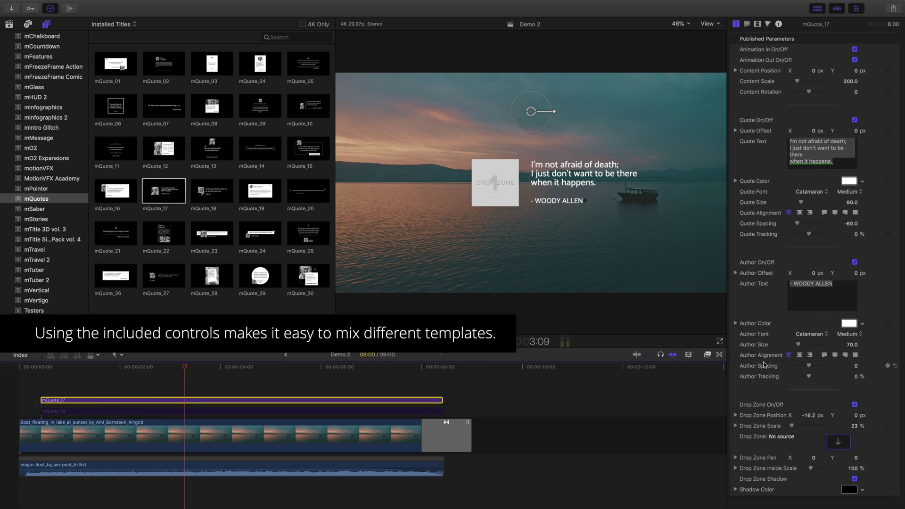
pyautogui.click(855, 262)
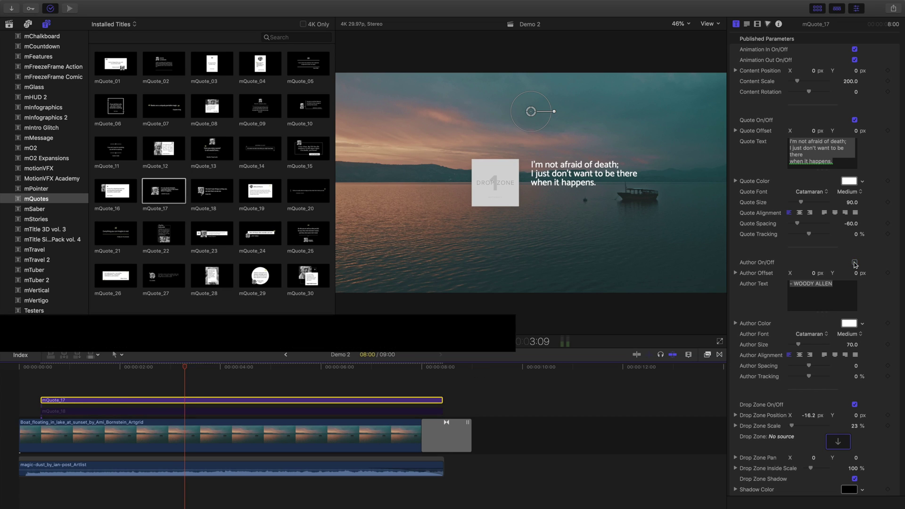
pyautogui.click(855, 120)
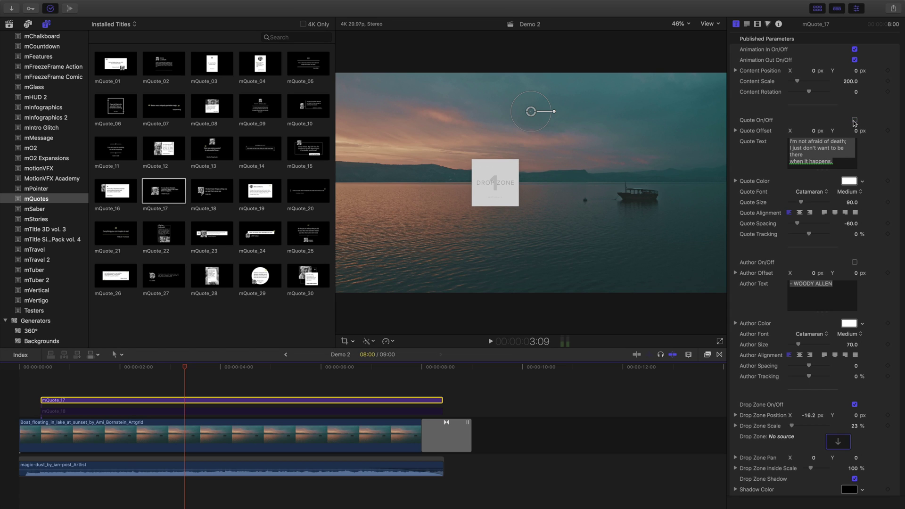
# Move mQuote_17's drop-zone square left, beside the Anaïs Nin quote card.
pyautogui.click(194, 411)
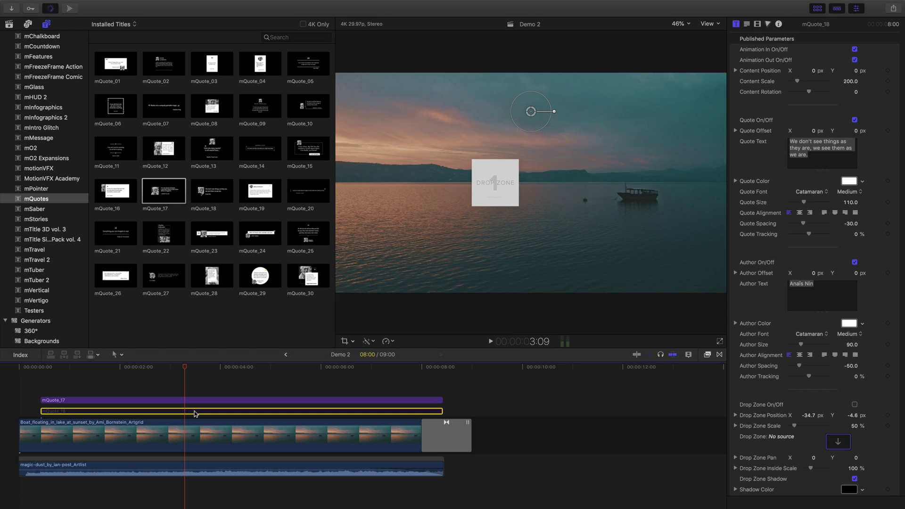
pyautogui.click(196, 401)
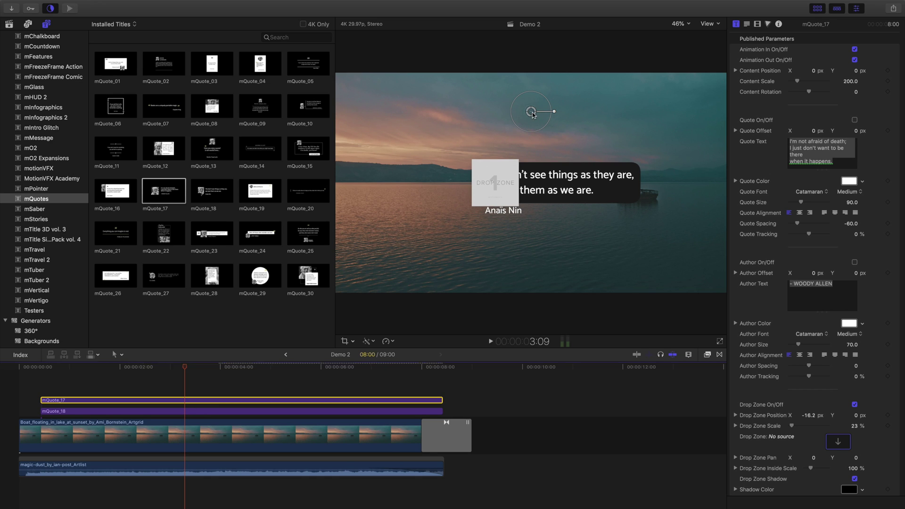
pyautogui.moveTo(532, 112); pyautogui.dragTo(478, 114)
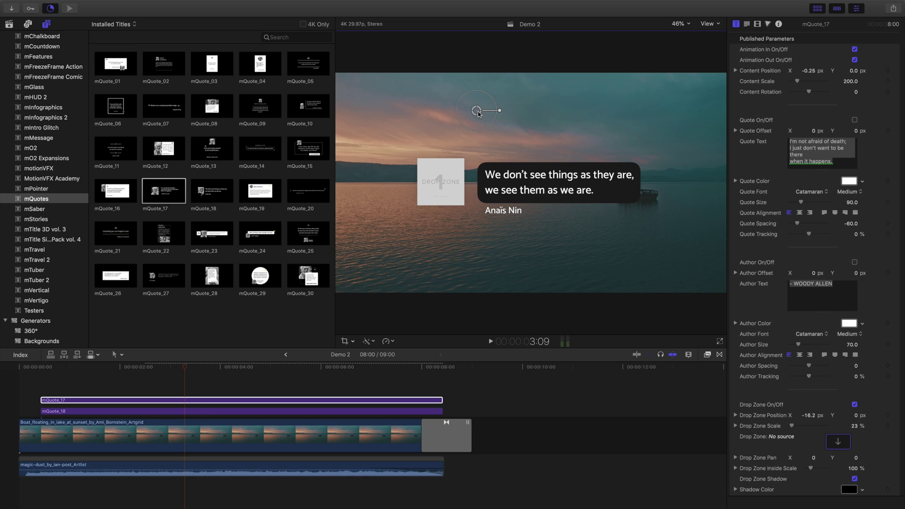
# Fill mQuote_17's drop zone with the Anaïs Nin photo from the Photos event.
pyautogui.click(9, 24)
pyautogui.click(23, 137)
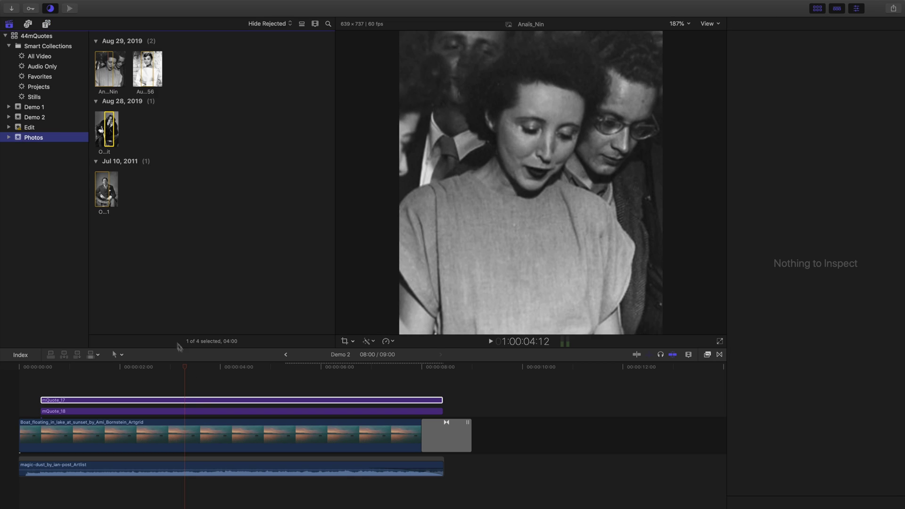
pyautogui.click(198, 400)
pyautogui.click(838, 441)
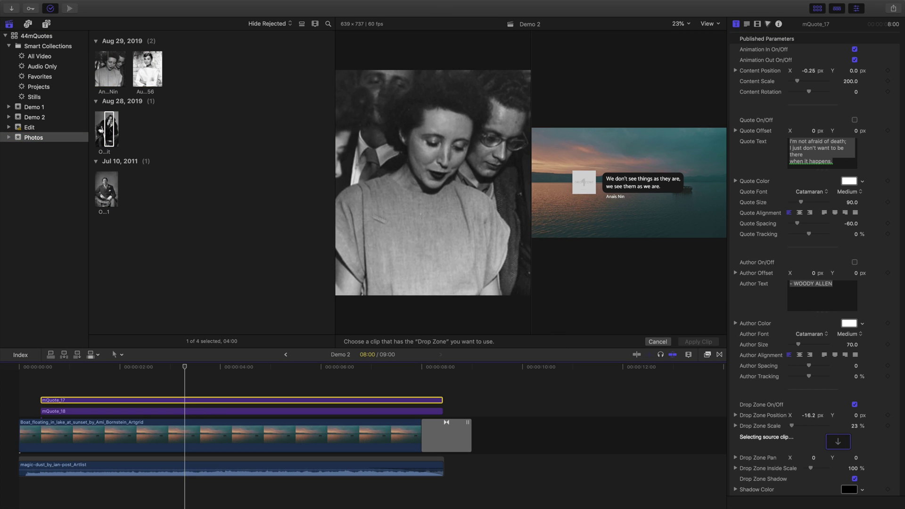
pyautogui.click(112, 71)
pyautogui.click(698, 341)
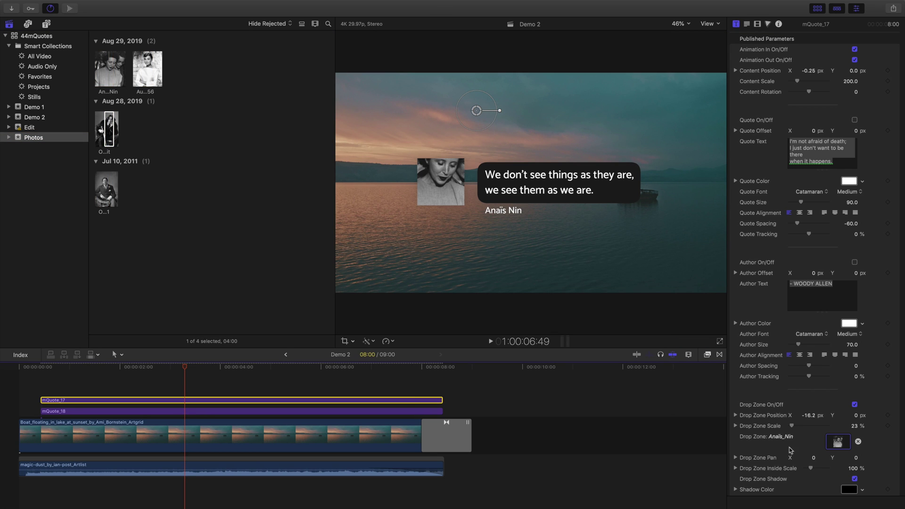
# Reframe the portrait to 75% inside scale with pan 5.2, -24.6, then play from the start.
pyautogui.moveTo(811, 469); pyautogui.dragTo(853, 461)
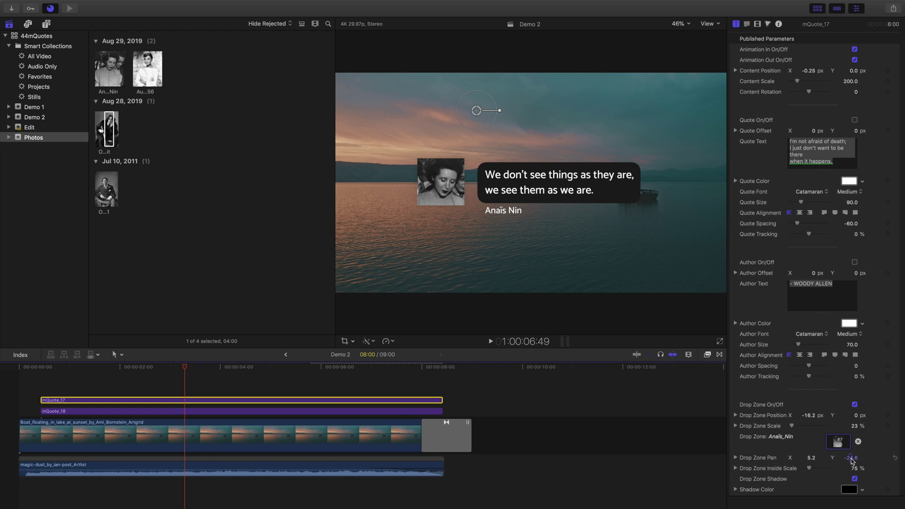
pyautogui.click(30, 367)
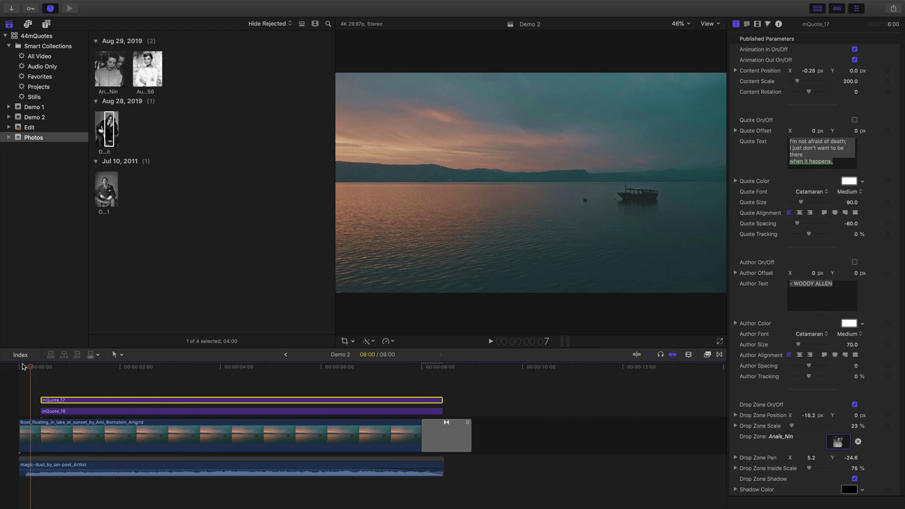
pyautogui.press('space')
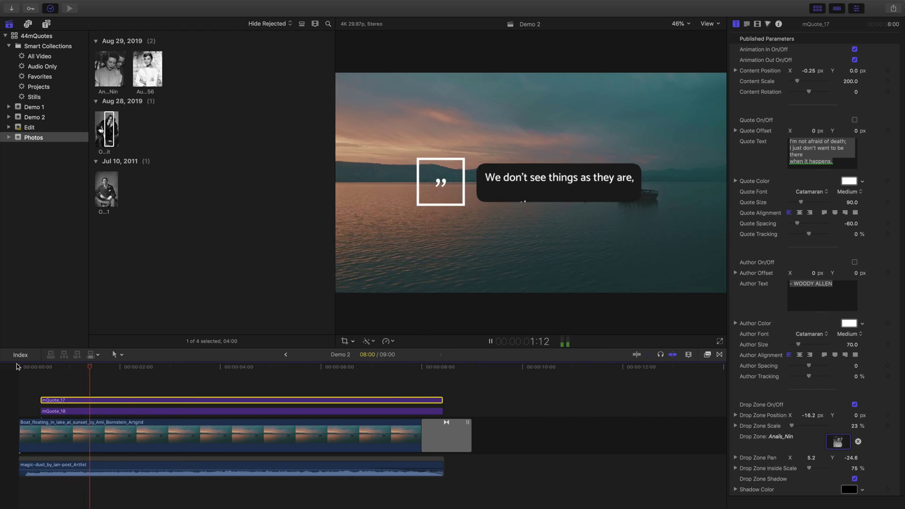